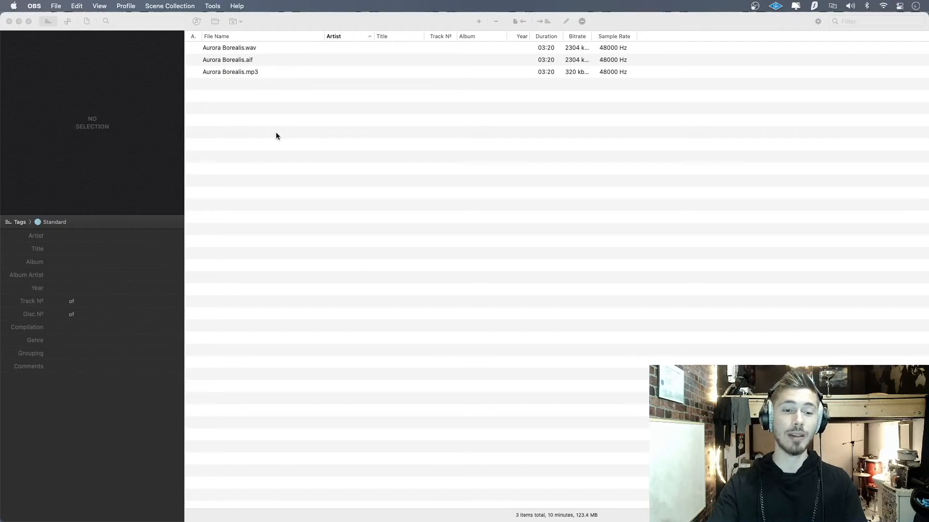
# Step: Select all three Aurora Borealis audio files and set Aurora Borealis.jpg from the Artwork folder as their cover artwork
pyautogui.click(241, 114)
pyautogui.press('super+a')
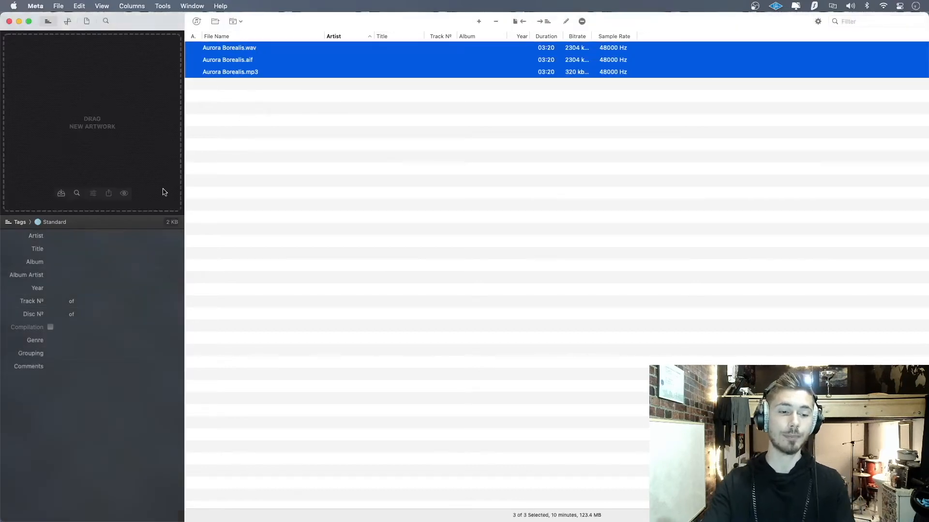
pyautogui.click(62, 194)
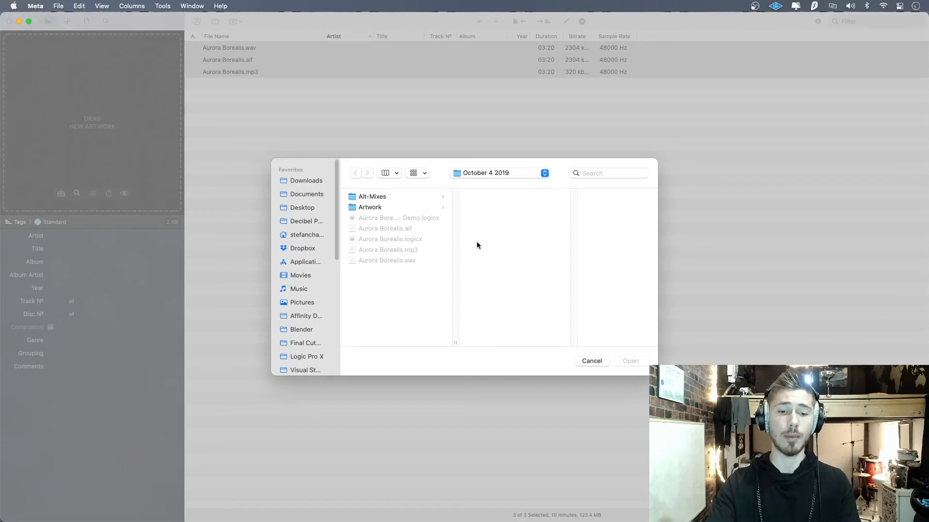
pyautogui.click(390, 209)
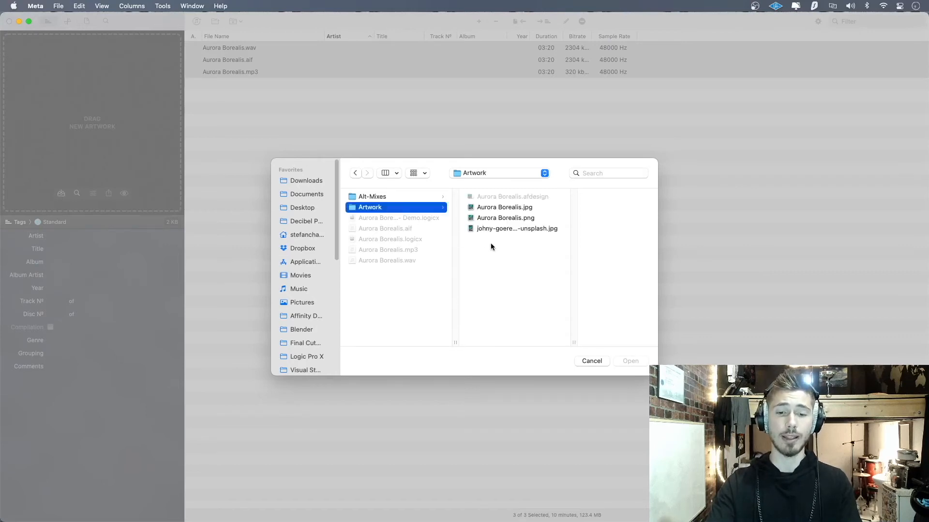
pyautogui.click(513, 209)
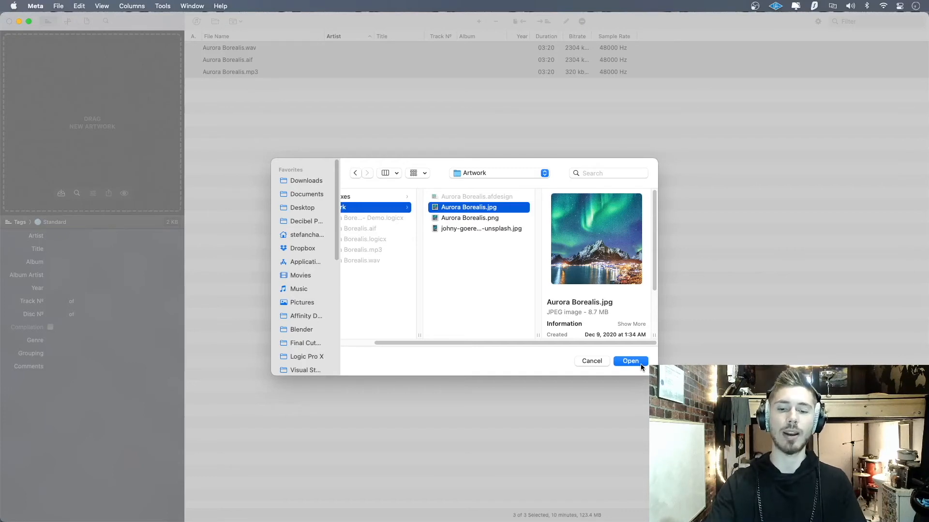
pyautogui.click(640, 364)
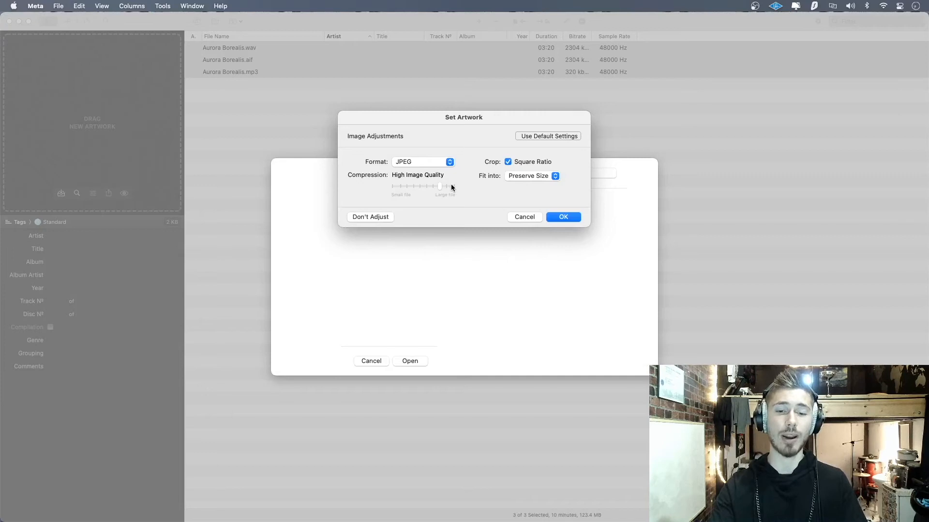
pyautogui.click(563, 217)
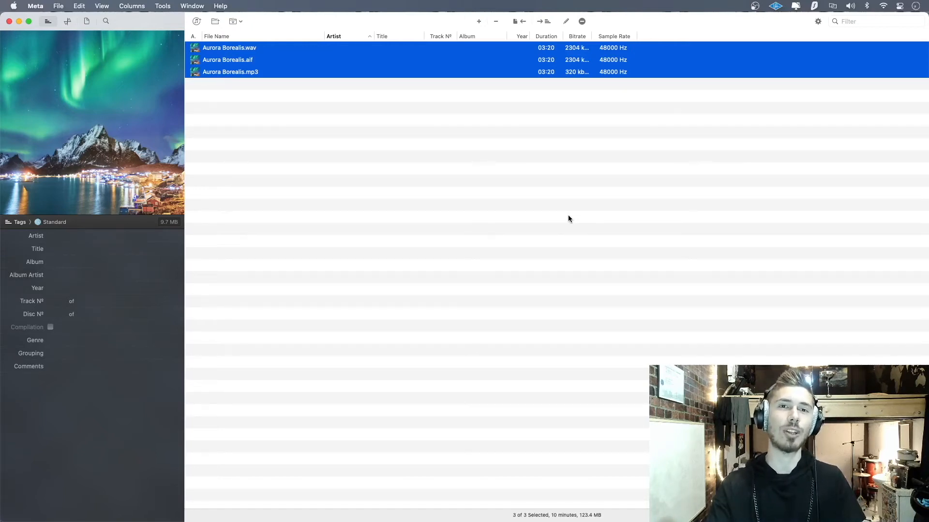
# Step: Enter the artist's full name in the Artist tag for the selected files
pyautogui.moveTo(154, 206)
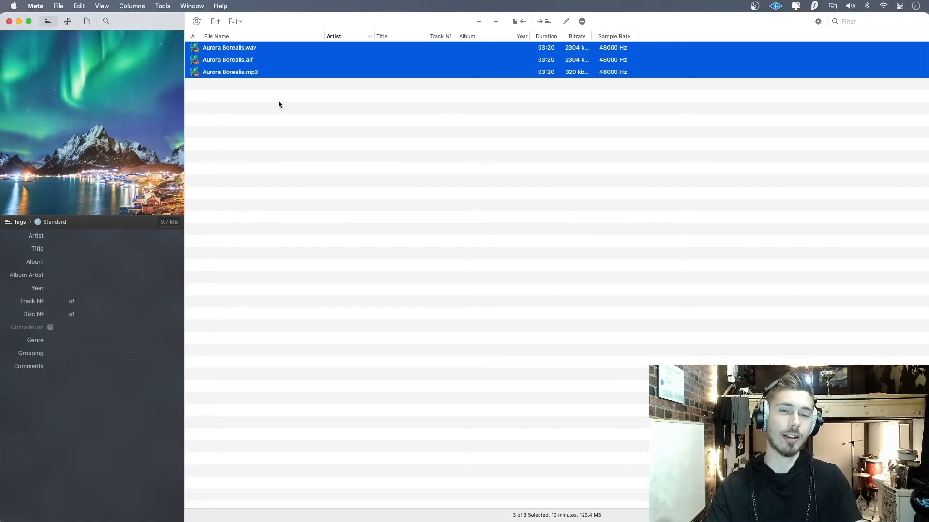
pyautogui.click(80, 236)
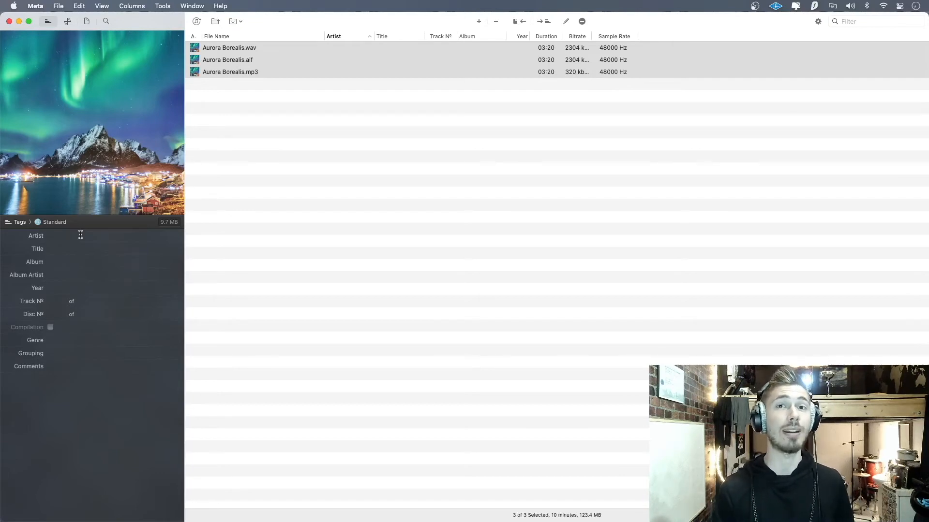
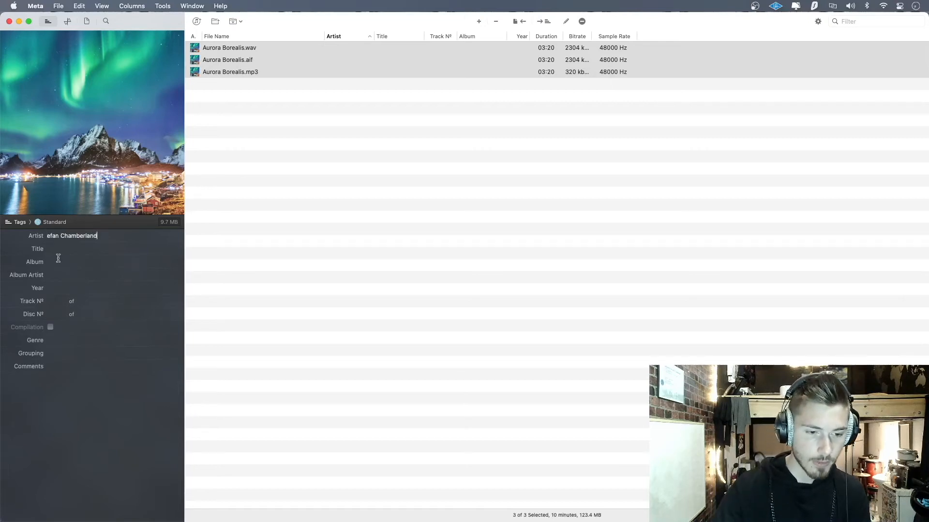
pyautogui.click(47, 236)
pyautogui.write('St')
# Step: Set the Title tag to Aurora Borealis and the Album tag to Aurora Borealis - Single
pyautogui.click(67, 248)
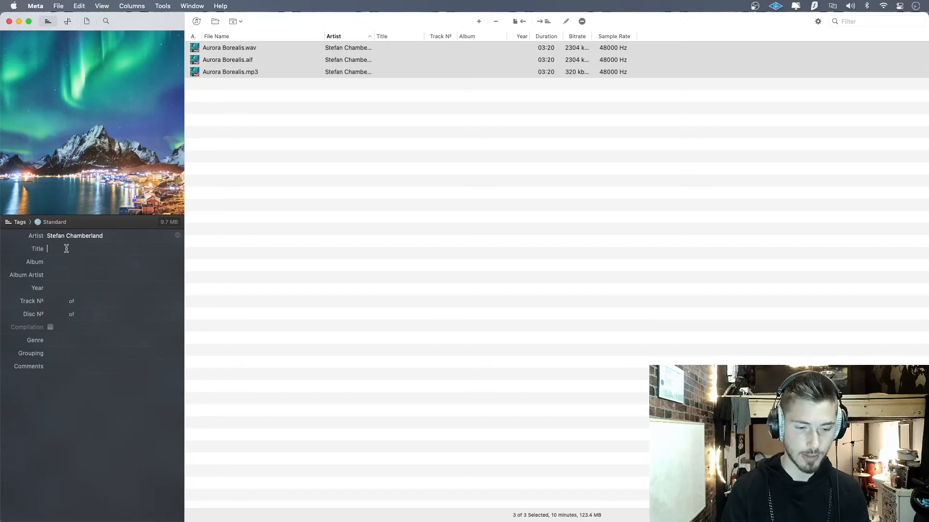
pyautogui.write('Aurora Borealis')
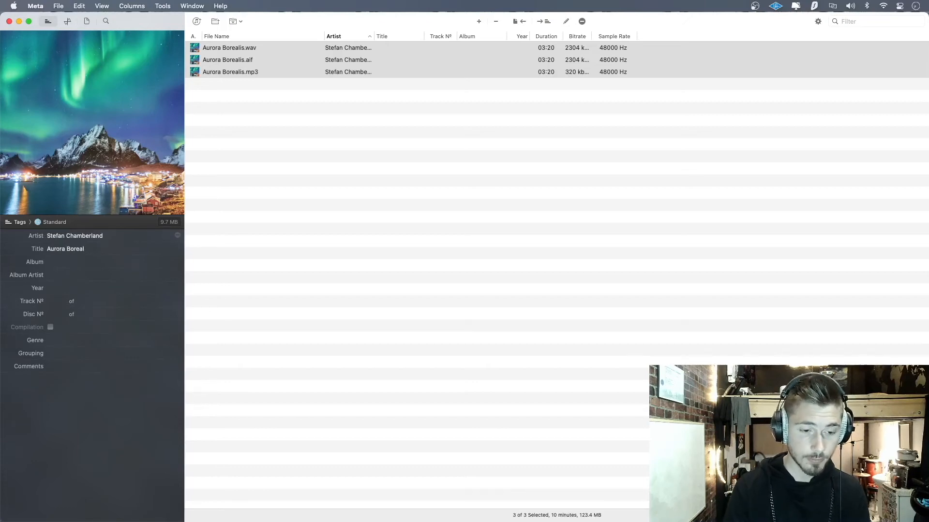
pyautogui.click(83, 262)
pyautogui.write('Aurora Borealis - Single')
# Step: Enter the artist's full name as Album Artist and set the Year to 2020
pyautogui.click(87, 275)
pyautogui.click(77, 286)
pyautogui.write('2020')
# Step: Set the track number to 1 of 1 and the disc number to 1 of 1
pyautogui.click(58, 302)
pyautogui.write('1')
pyautogui.click(117, 300)
pyautogui.write('1')
pyautogui.click(57, 314)
pyautogui.write('1')
pyautogui.click(103, 313)
# Step: Enter the contact e-mail address in the Comments tag and deselect the files to save the tags
pyautogui.click(63, 371)
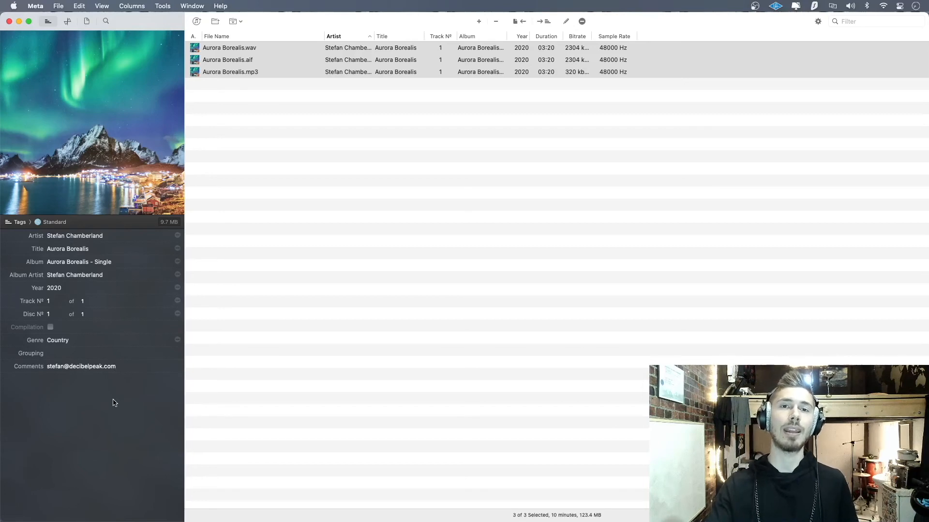
pyautogui.click(262, 288)
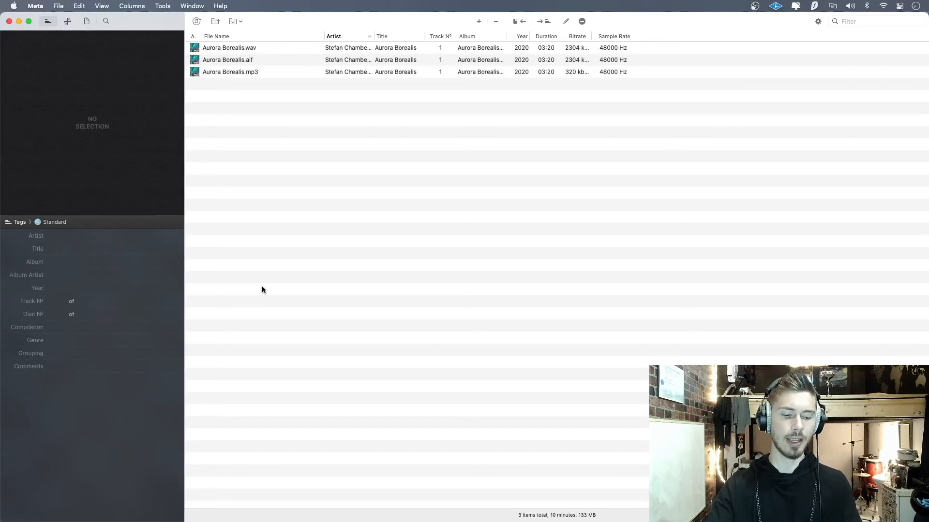
# Step: Switch to Finder and open the info window of Aurora Borealis.aif to inspect its embedded tags and artwork
pyautogui.press('super+Tab')
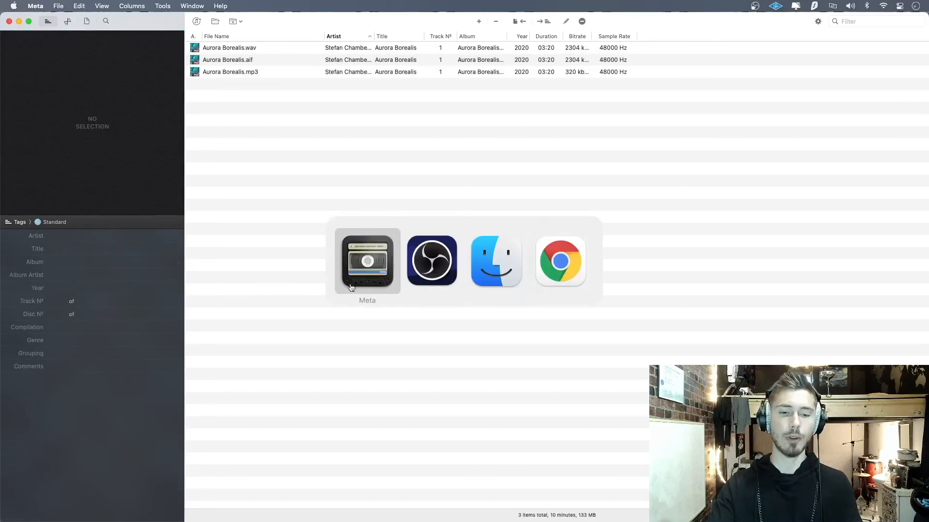
pyautogui.click(495, 267)
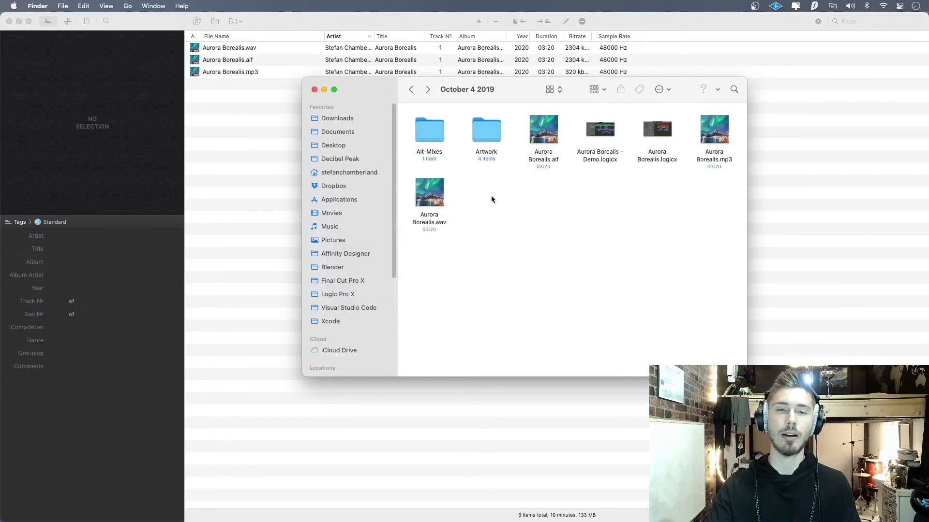
pyautogui.rightClick(553, 136)
pyautogui.click(614, 184)
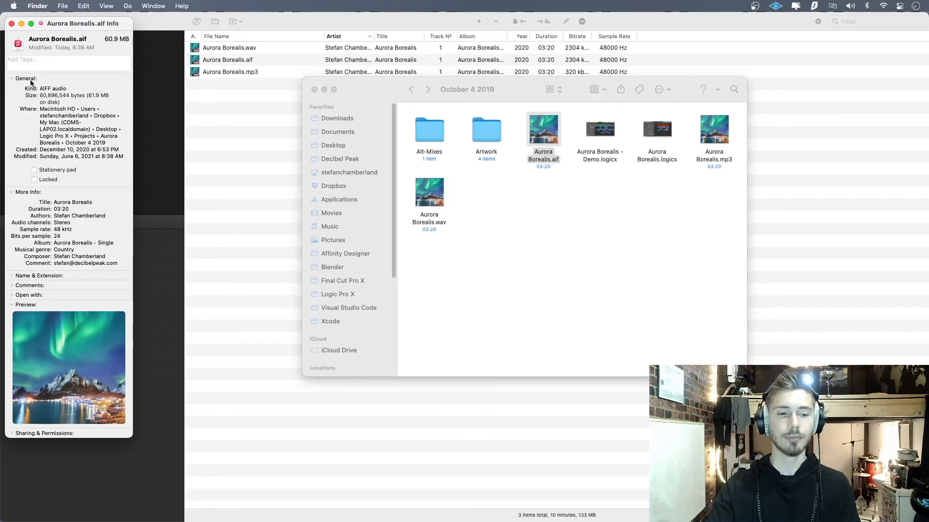
pyautogui.click(12, 23)
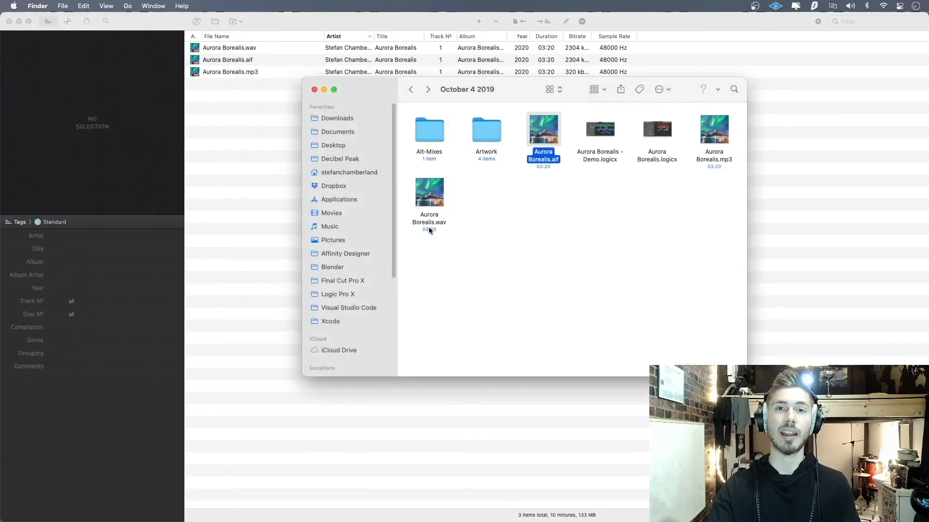
# Step: Return to the tag editor, remove all files from the list and close the window
pyautogui.click(534, 250)
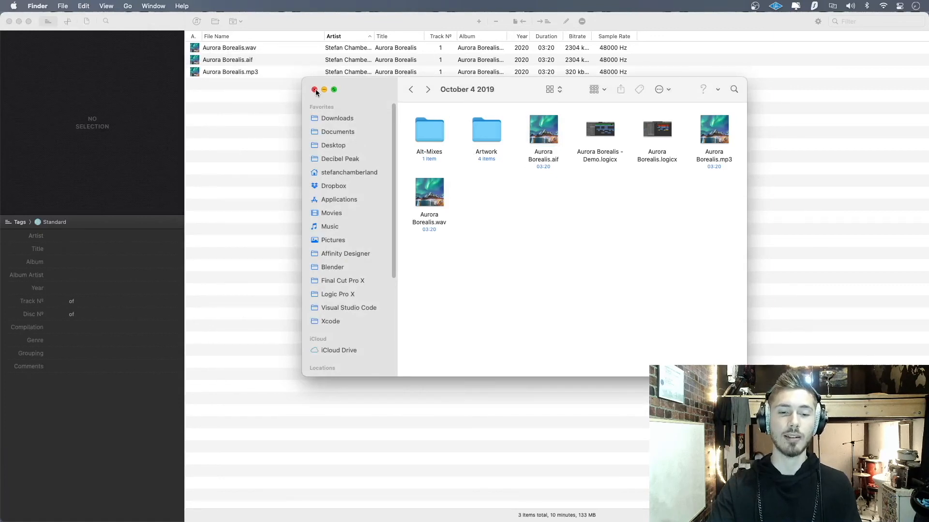
pyautogui.click(265, 157)
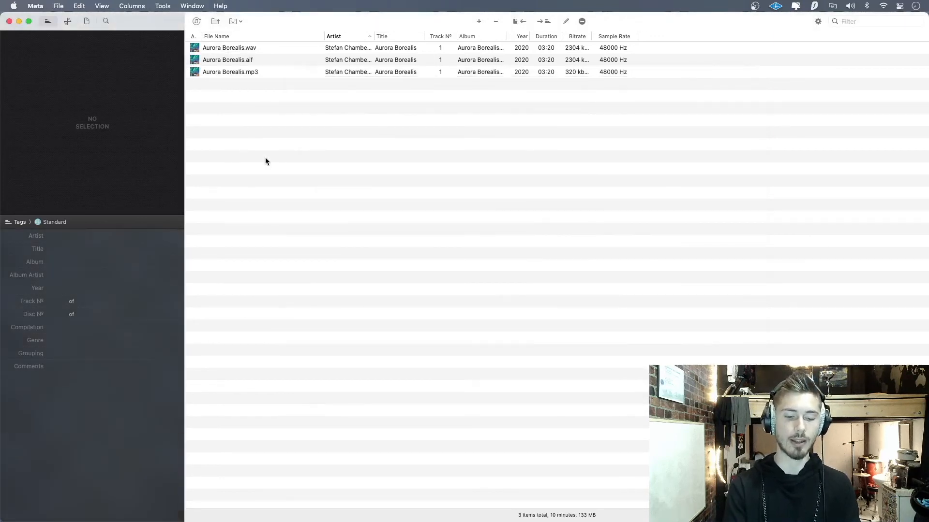
pyautogui.press('super+k')
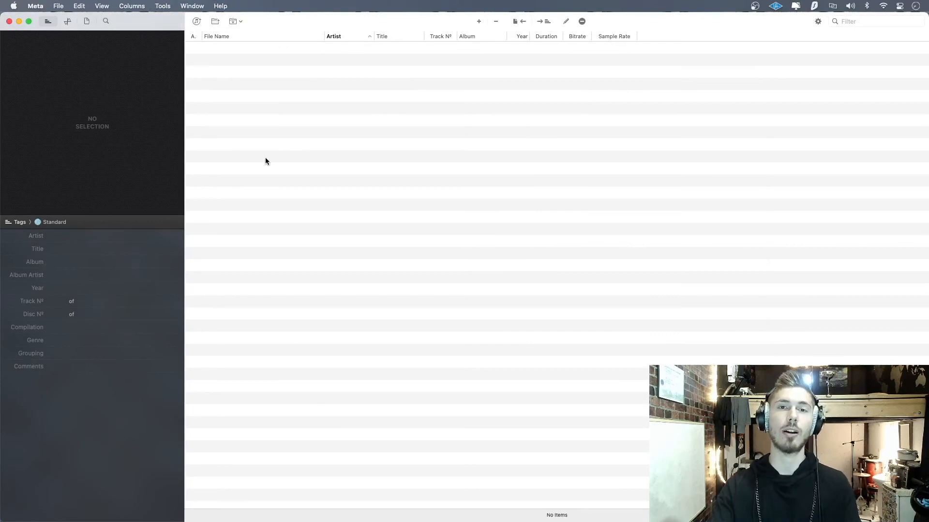
pyautogui.click(9, 22)
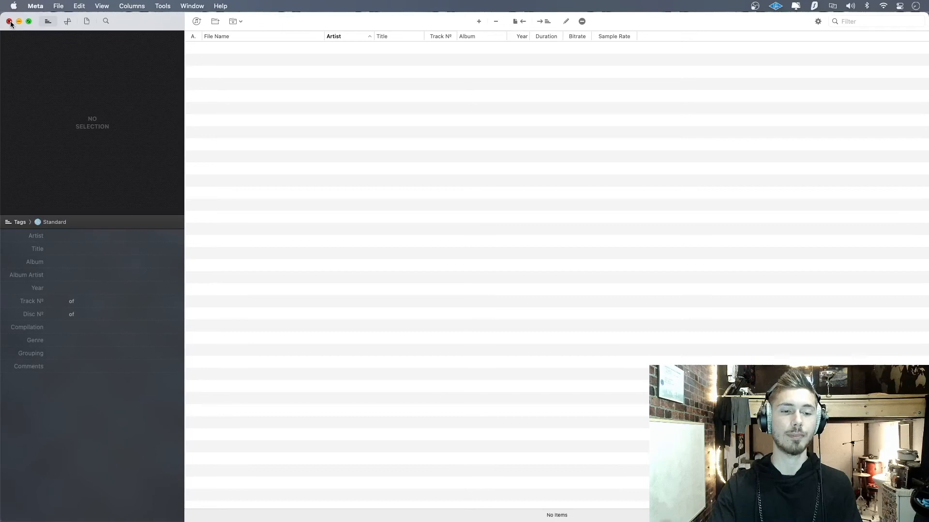